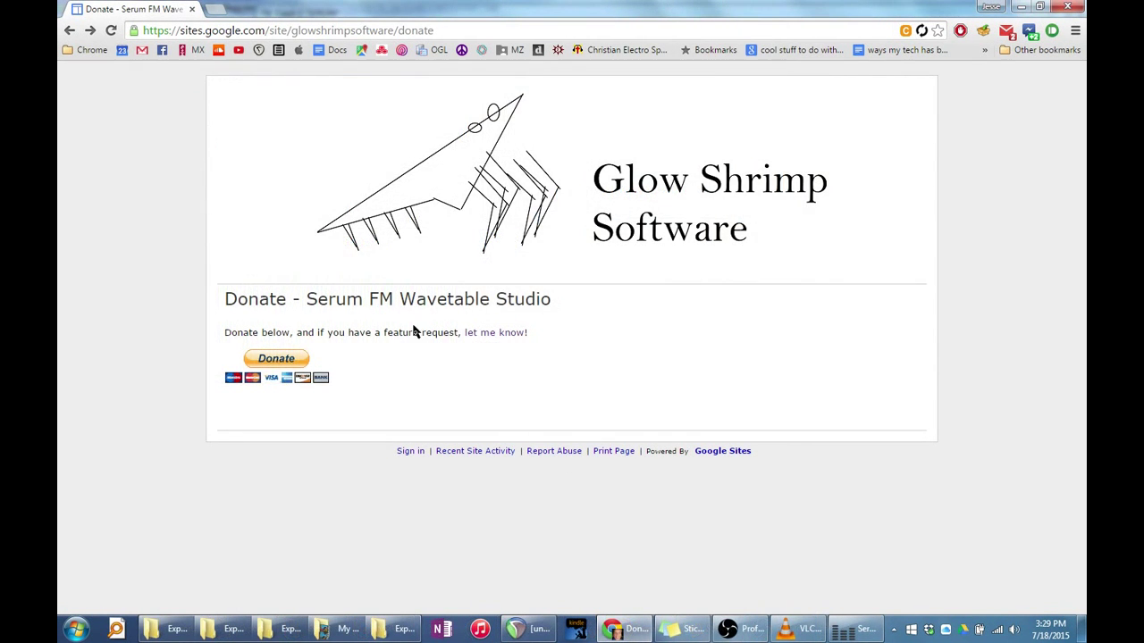
Browse the website's home page, donation page and contact info page
click(422, 195)
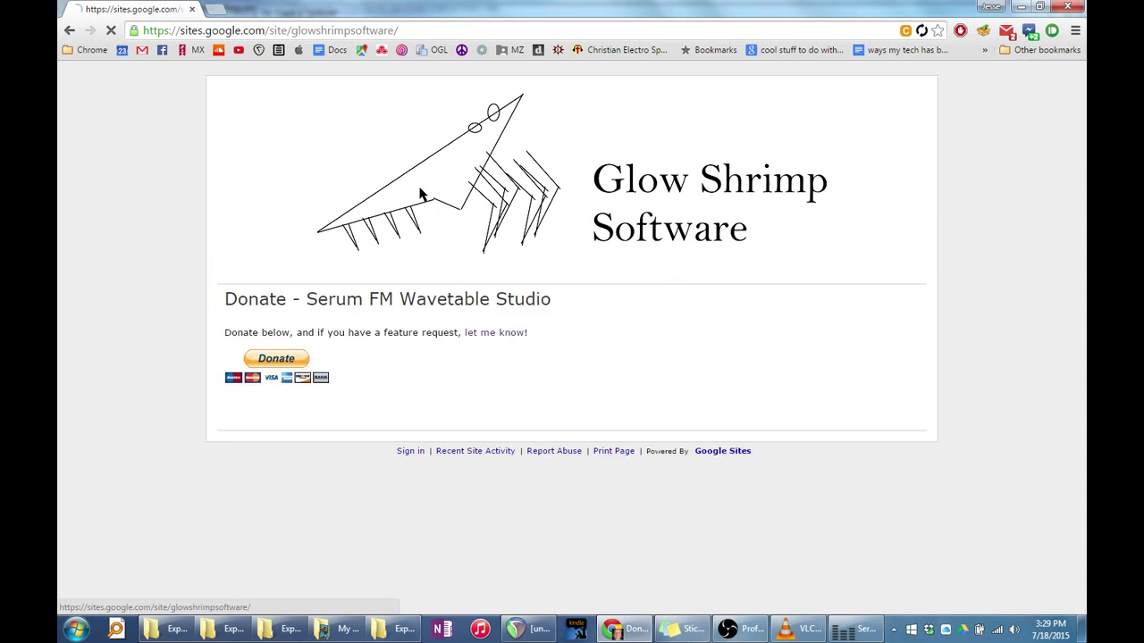
scroll(334, 289, down, 2)
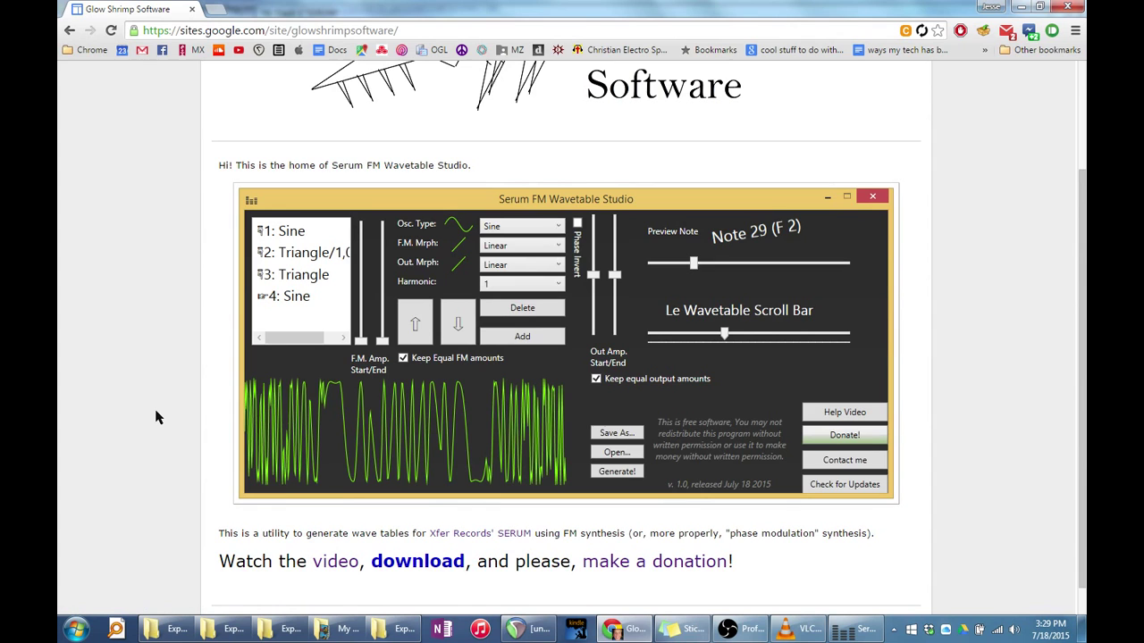
scroll(156, 417, down, 1)
scroll(159, 415, up, 3)
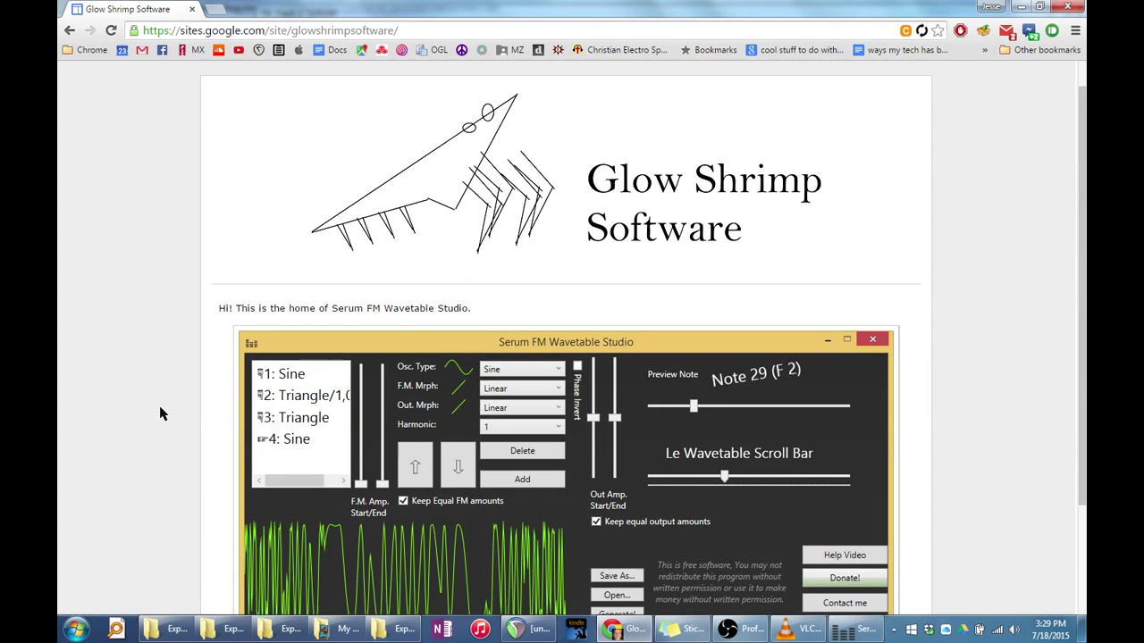
scroll(160, 413, down, 2)
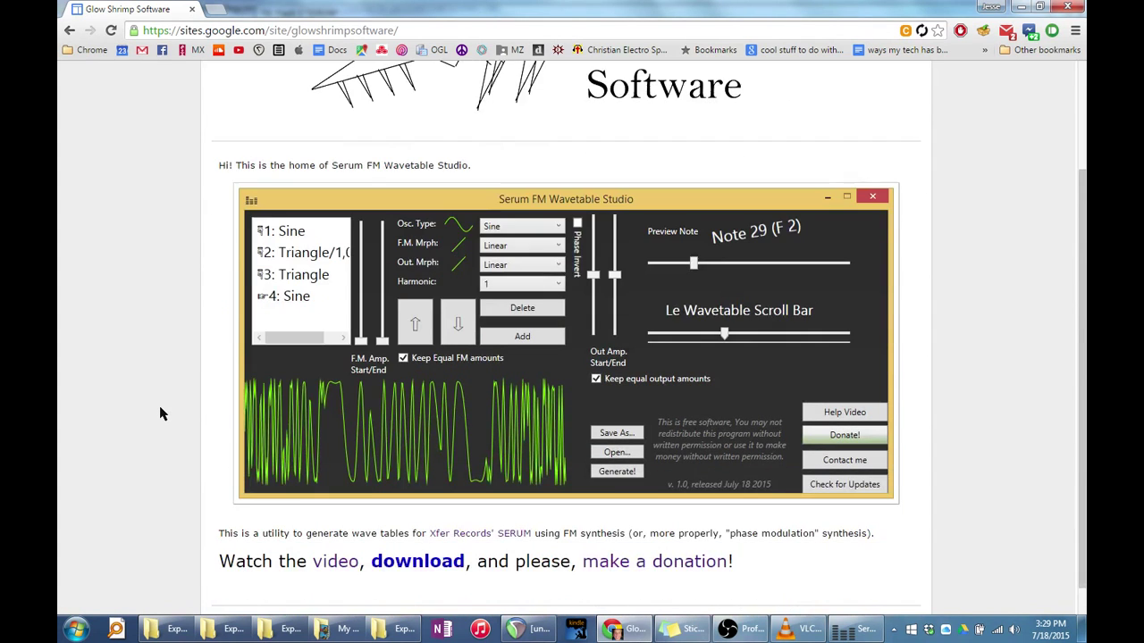
scroll(160, 414, down, 1)
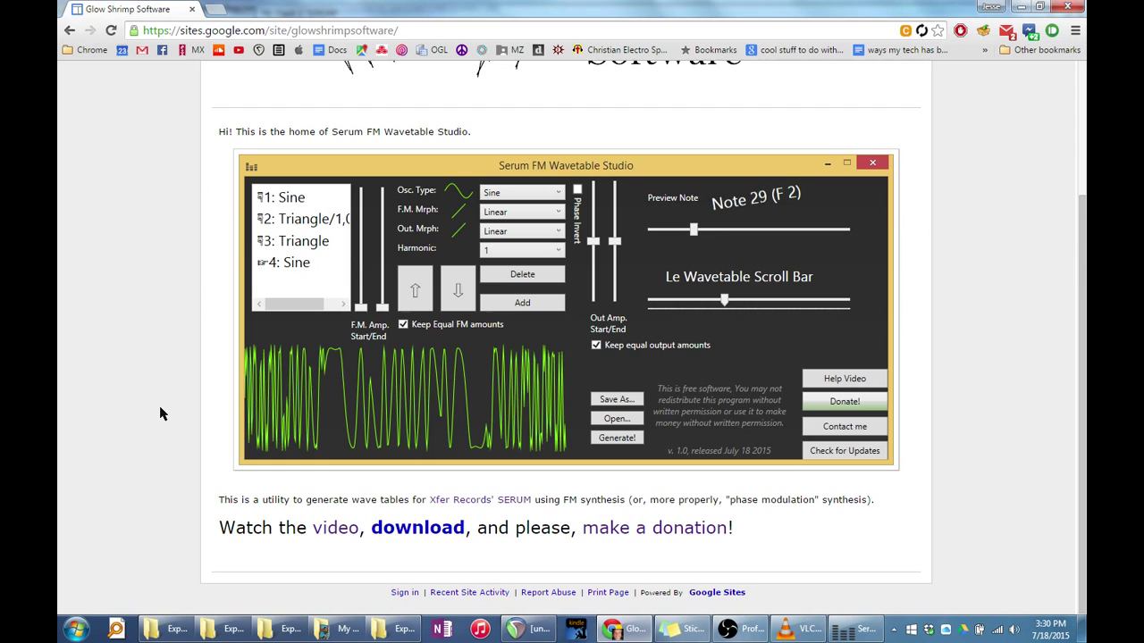
click(593, 531)
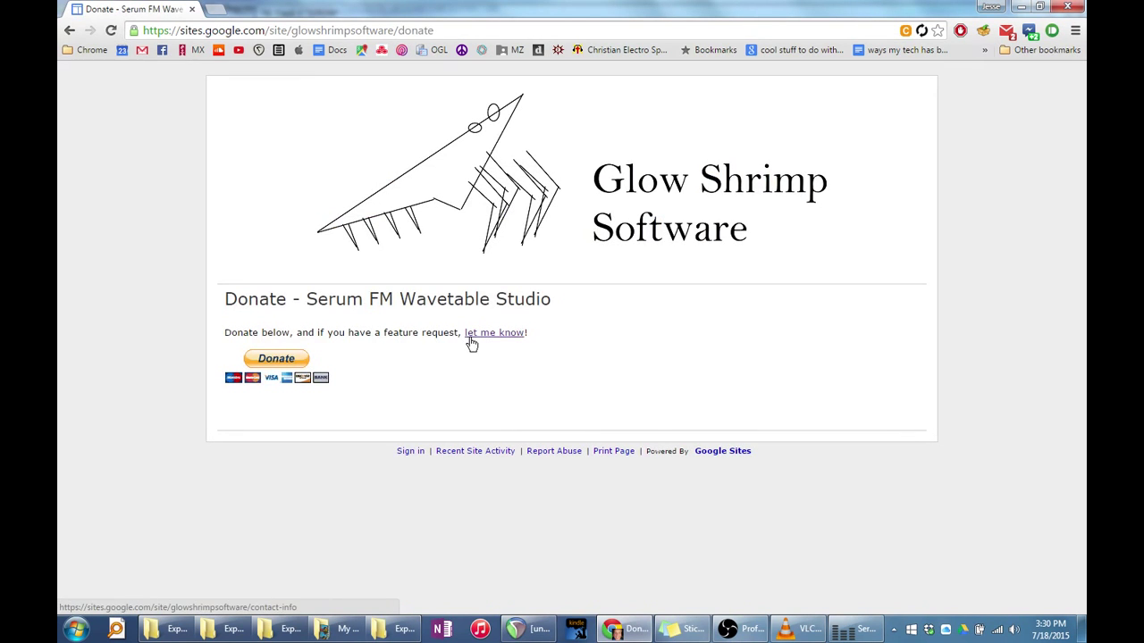
click(470, 332)
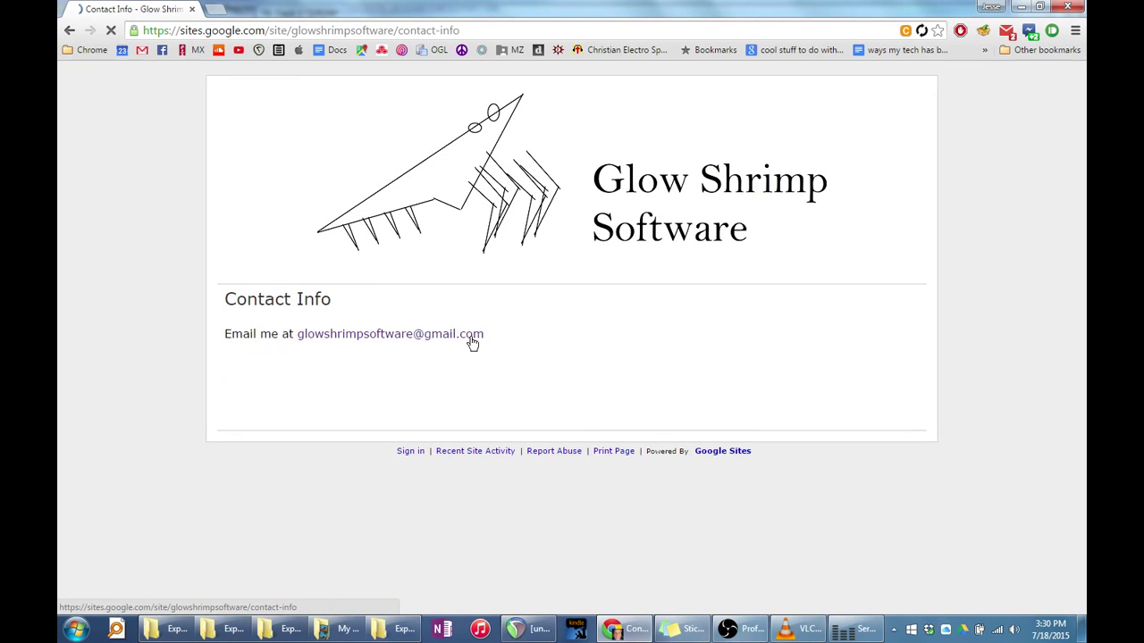
click(70, 30)
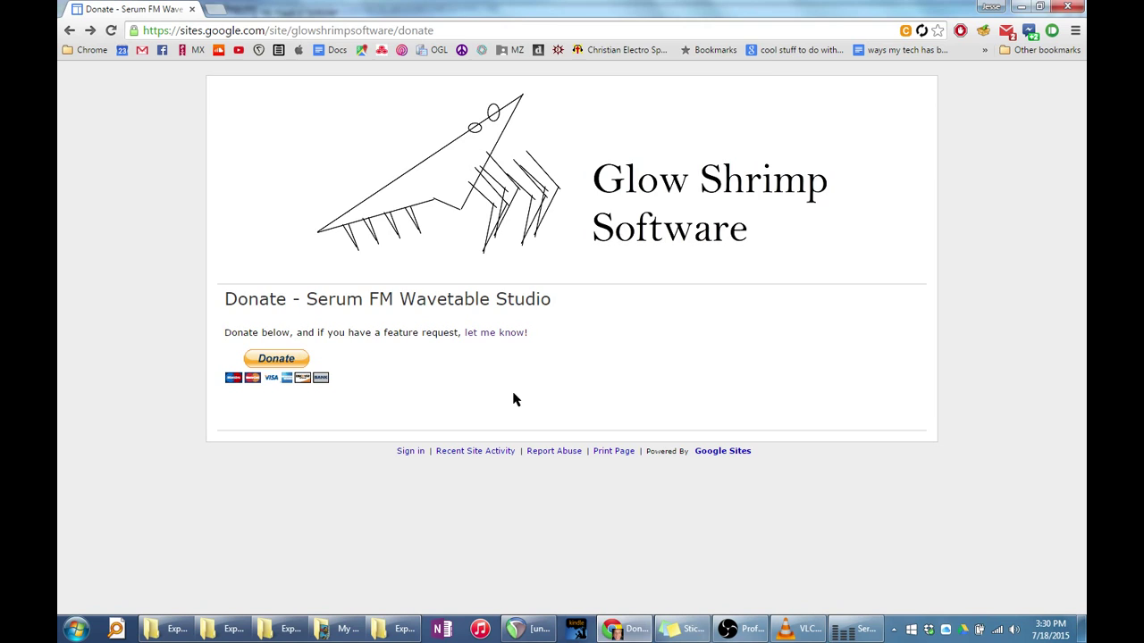
Bring the wavetable studio forward and set the preview note to 65 (F 5)
click(857, 629)
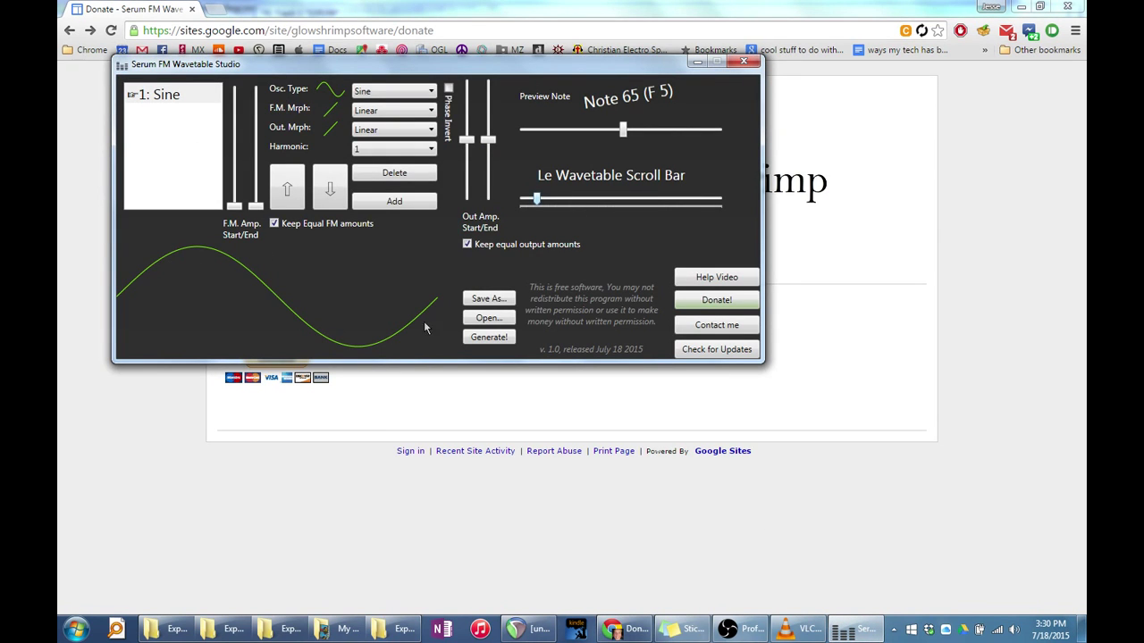
mouse_move(623, 130)
mouse_down()
mouse_move(633, 134)
mouse_move(623, 155)
mouse_move(651, 154)
mouse_move(631, 130)
mouse_up()
drag(538, 198, 518, 253)
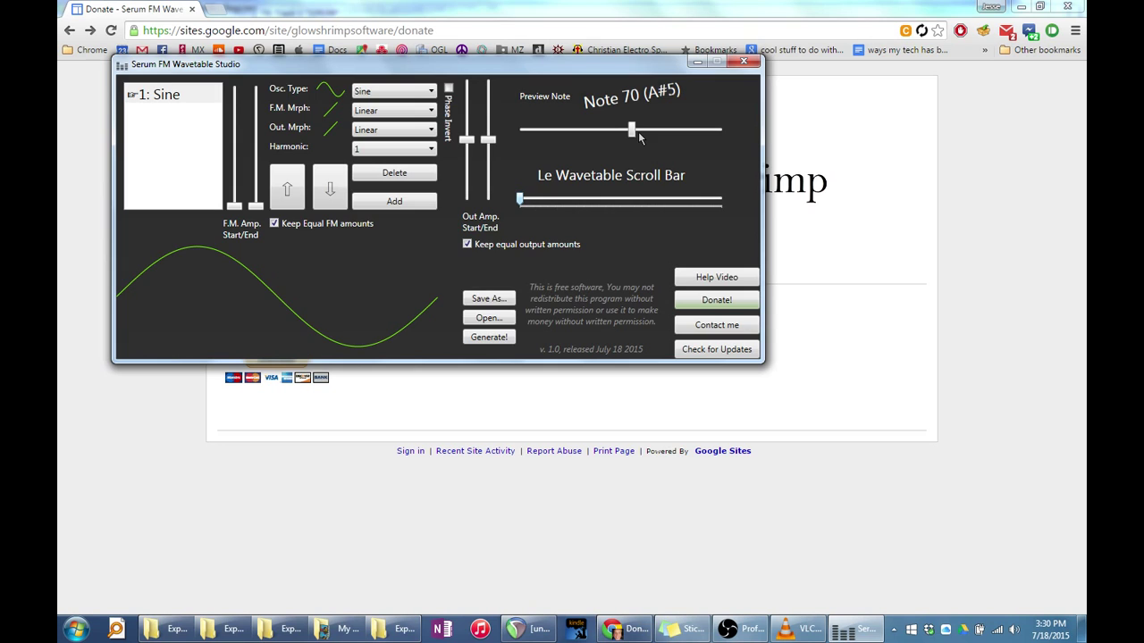
key(Page_Down)
key(Page_Up)
key(Page_Down)
Add a Triangle/10 oscillator above the sine and raise its FM amount to mid-level
click(370, 204)
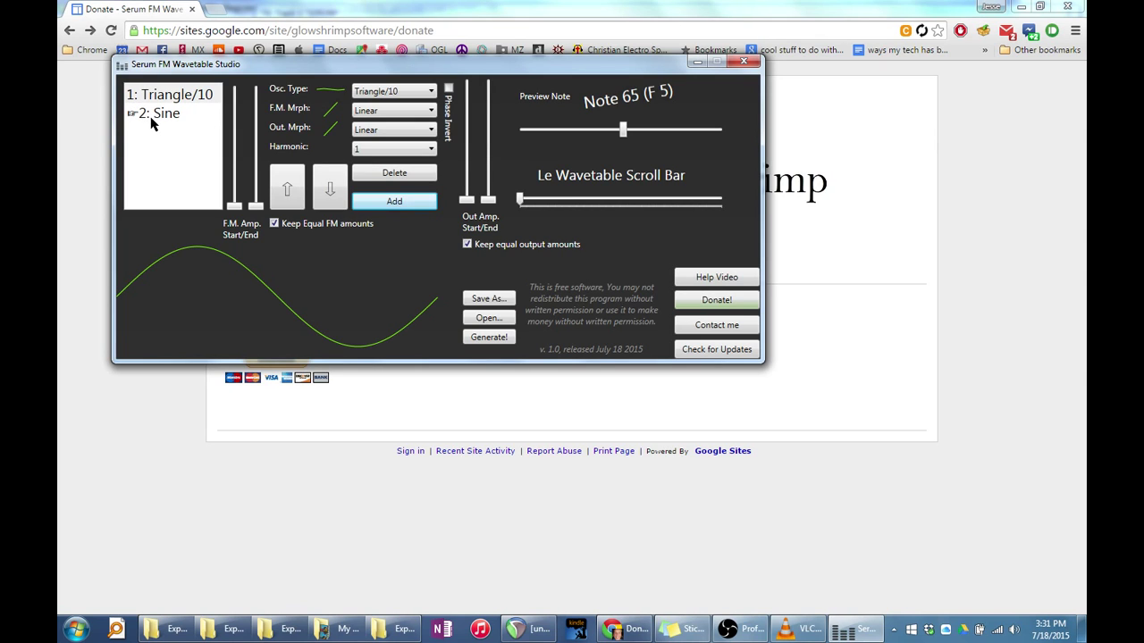
click(200, 101)
drag(260, 211, 269, 130)
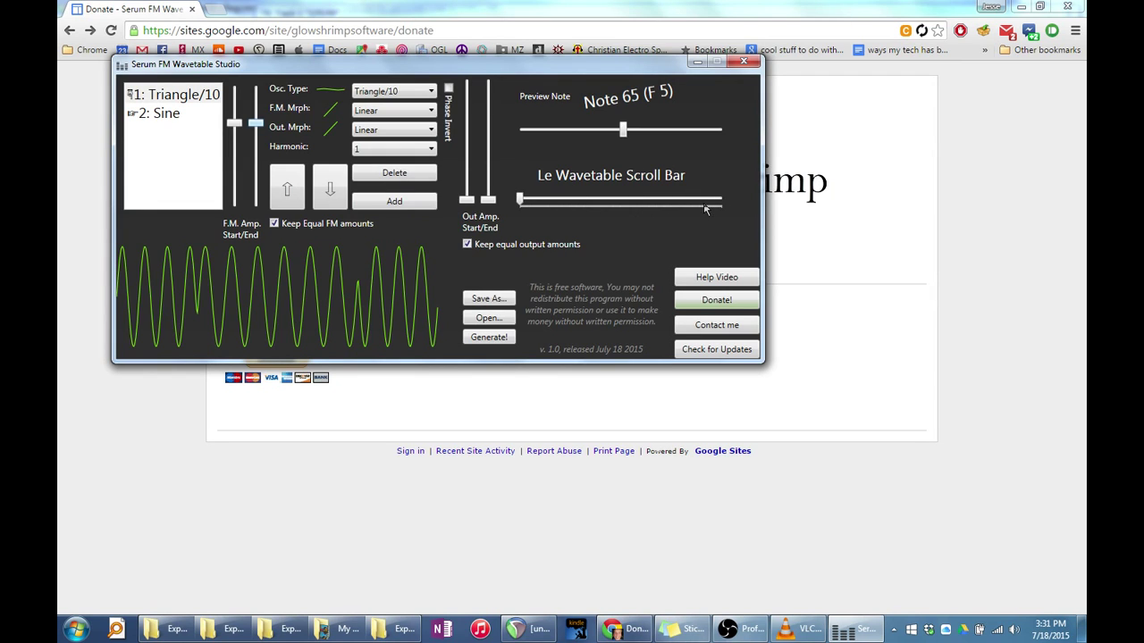
Unlink start/end FM amounts, drop the start FM amount to zero, and preview at note 37 (C#3)
click(275, 224)
drag(234, 123, 243, 248)
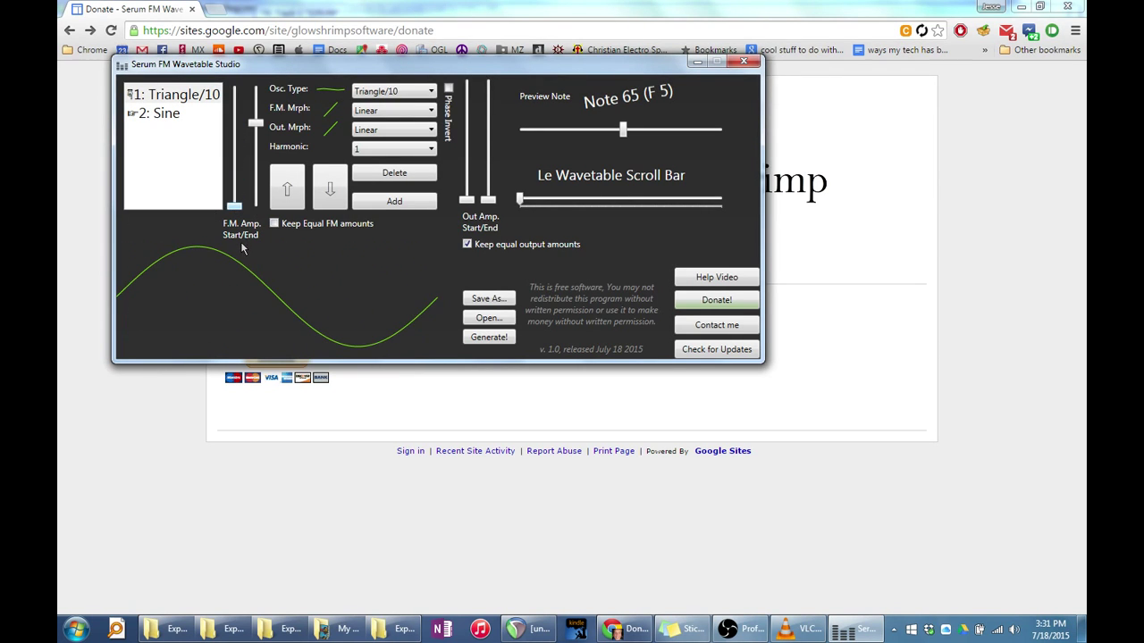
mouse_move(523, 202)
mouse_down()
mouse_move(702, 203)
mouse_move(520, 200)
mouse_up()
drag(622, 130, 565, 134)
mouse_move(521, 200)
mouse_down()
mouse_move(720, 200)
mouse_move(520, 200)
mouse_up()
drag(568, 134, 582, 134)
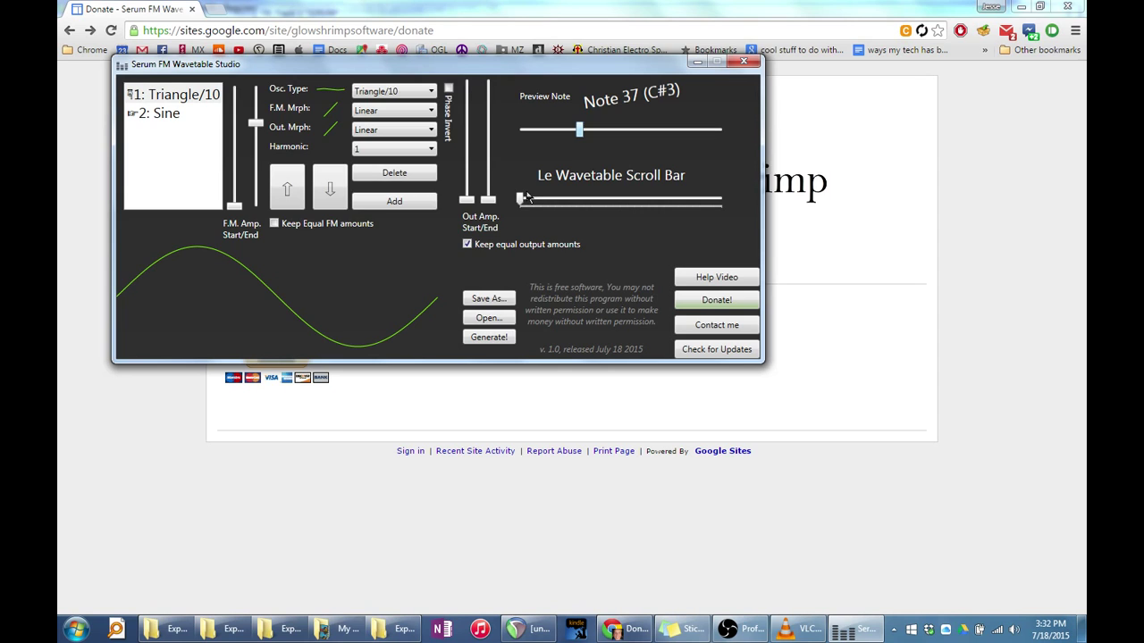
mouse_move(520, 200)
mouse_down()
mouse_move(721, 201)
mouse_move(522, 200)
mouse_up()
Lower the sine's output slightly, raise the triangle's output amount, then reselect the Sine entry
click(203, 112)
mouse_move(467, 139)
mouse_down()
mouse_move(469, 154)
mouse_move(479, 144)
mouse_up()
click(196, 95)
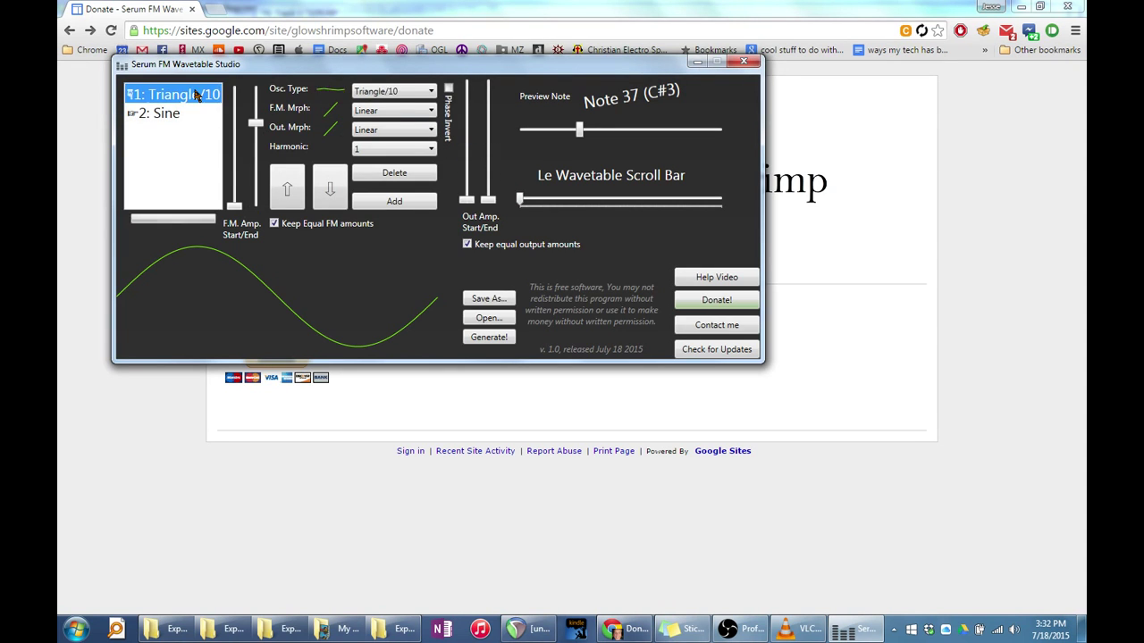
click(490, 201)
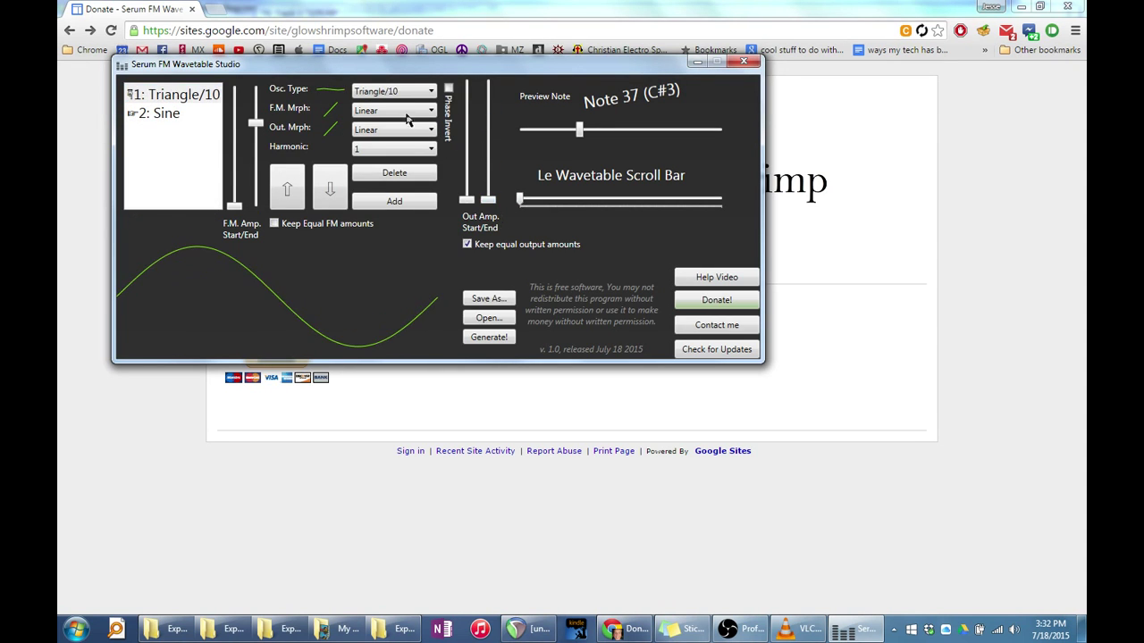
scroll(400, 95, up, 1)
drag(489, 201, 505, 255)
click(175, 119)
click(464, 157)
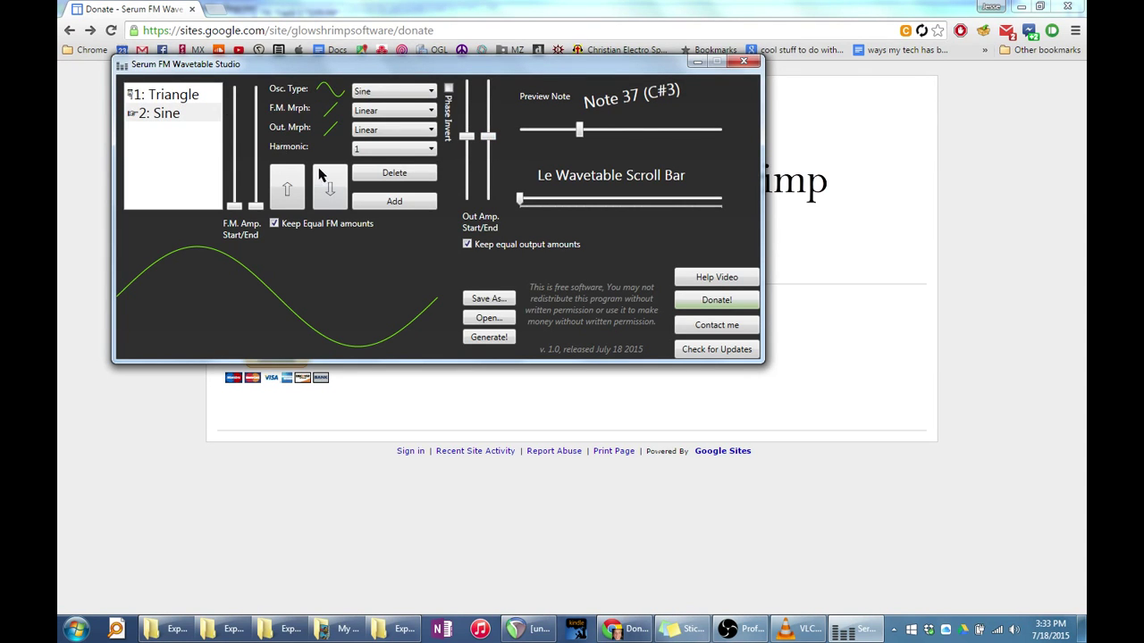
click(186, 99)
click(330, 189)
click(287, 188)
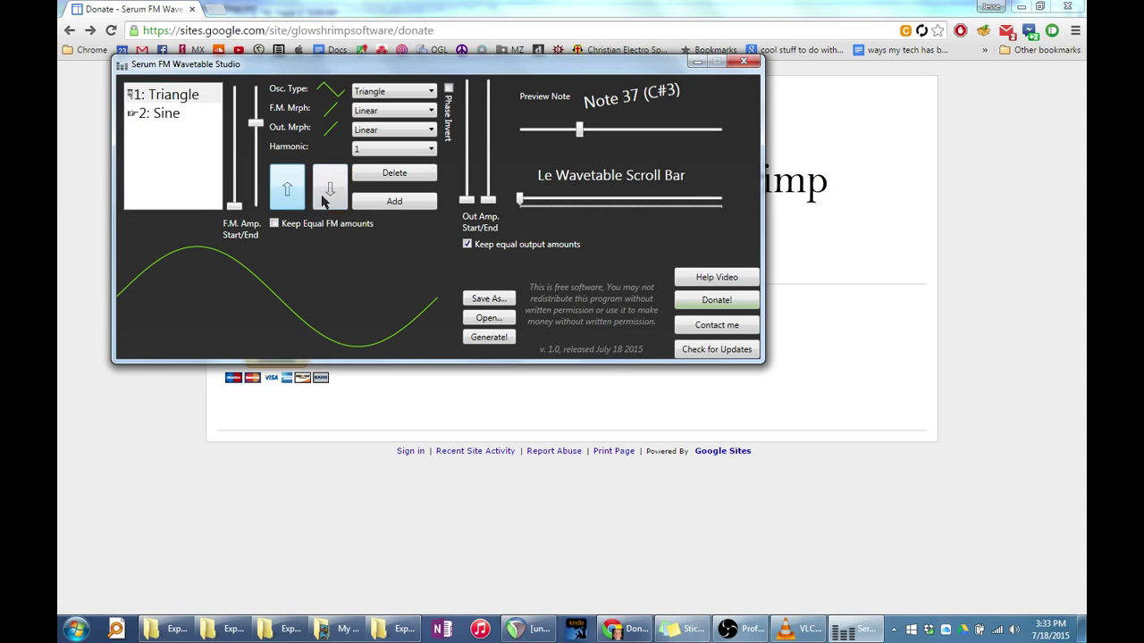
click(394, 201)
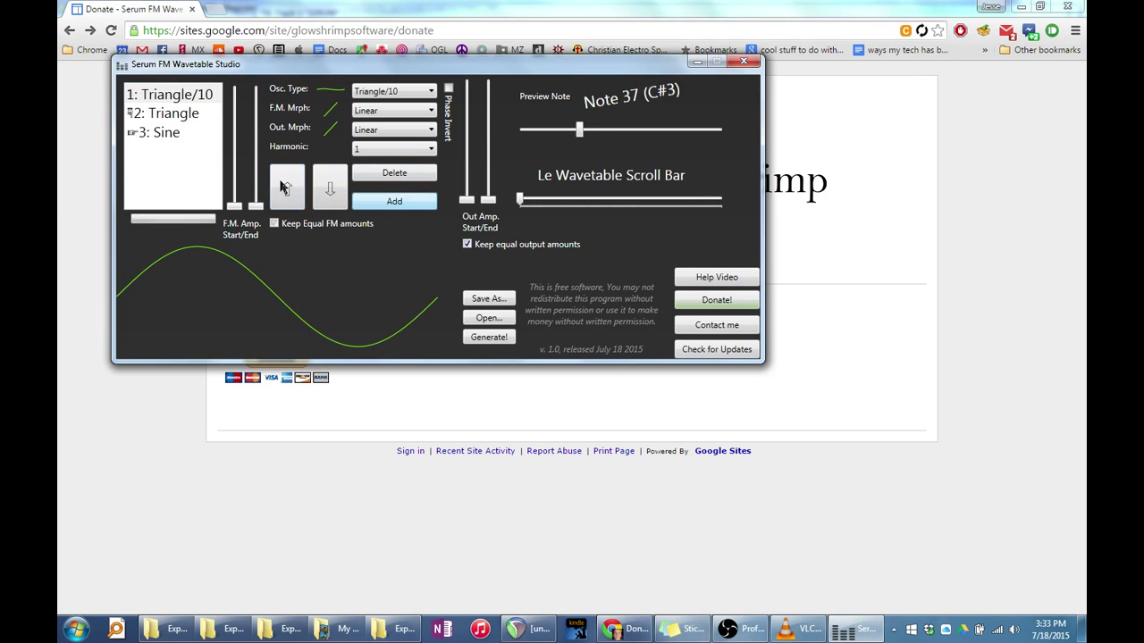
click(394, 172)
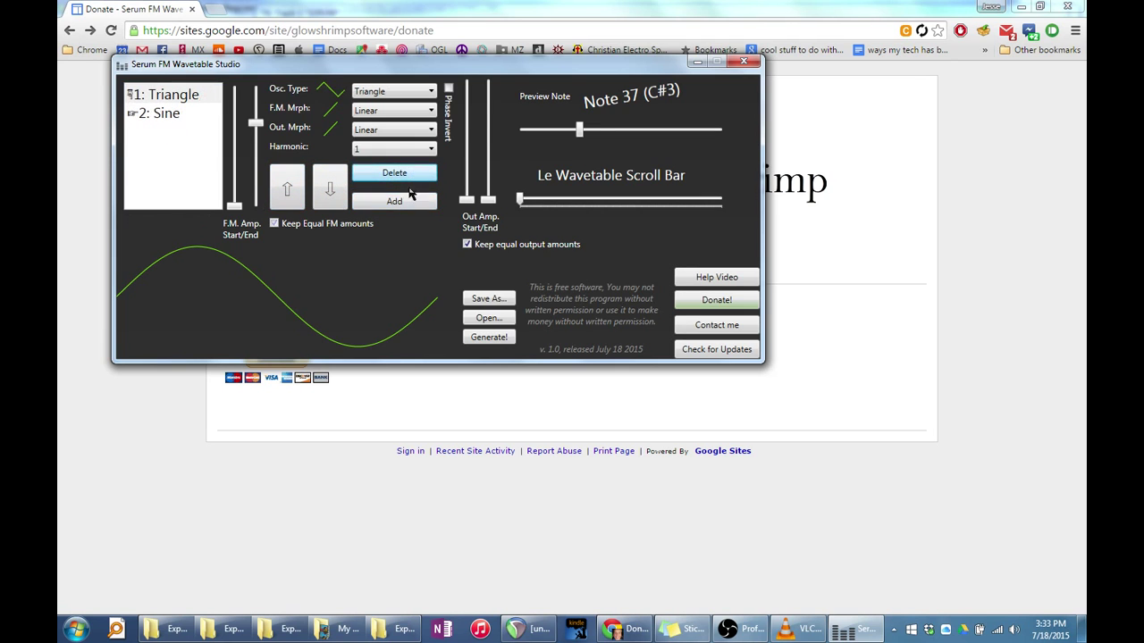
click(384, 110)
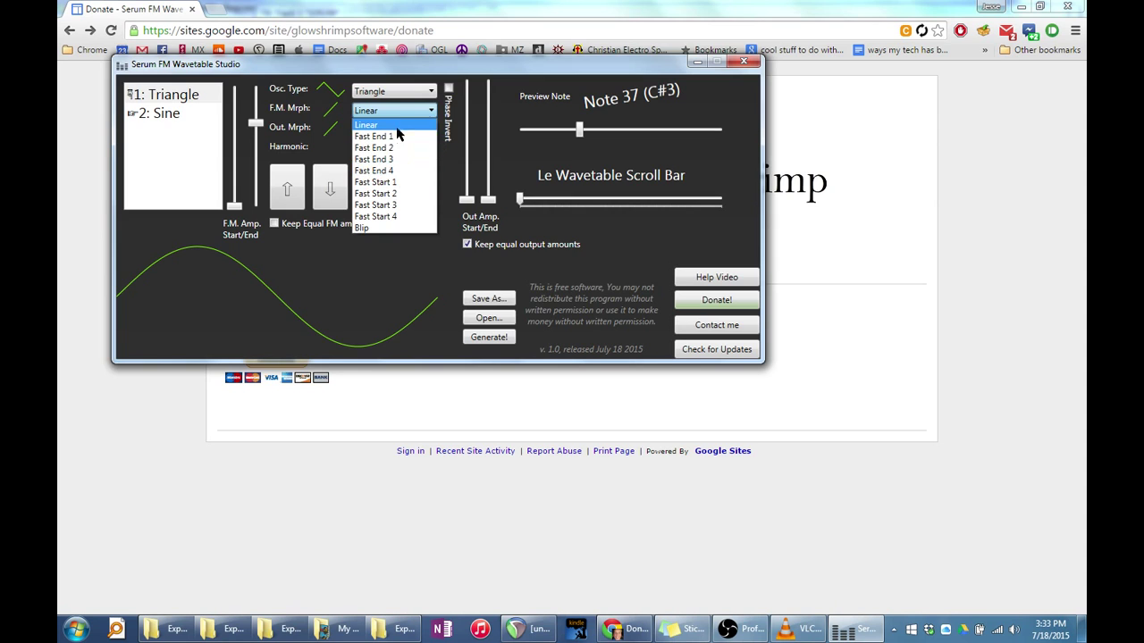
click(398, 125)
click(397, 130)
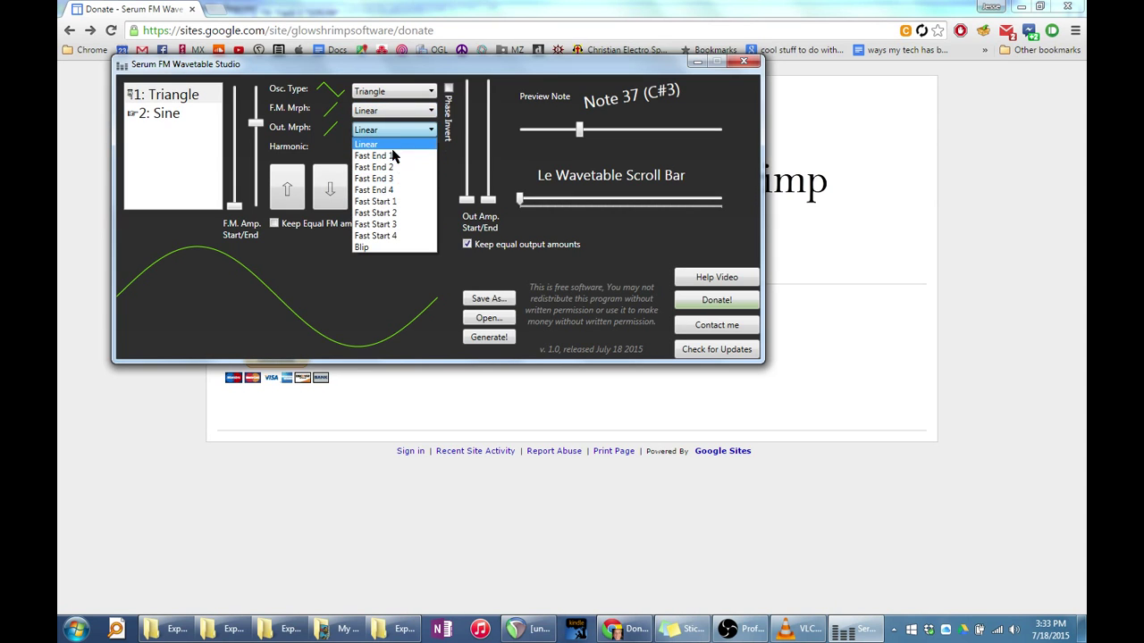
click(389, 110)
click(386, 111)
click(387, 118)
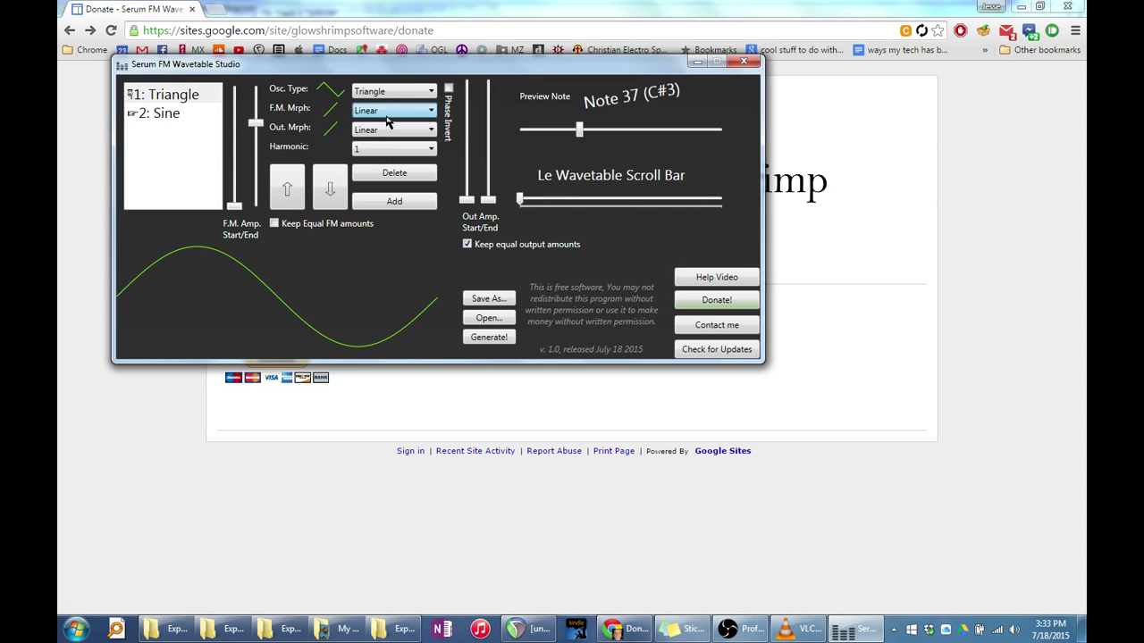
scroll(387, 115, down, 3)
scroll(388, 114, up, 5)
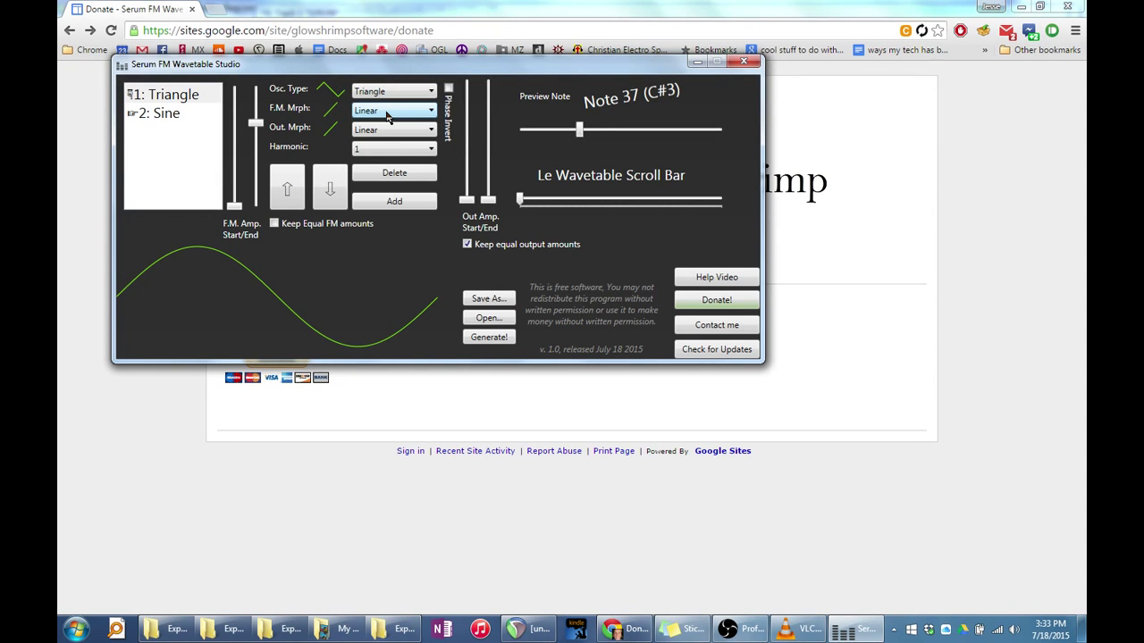
click(187, 117)
click(379, 153)
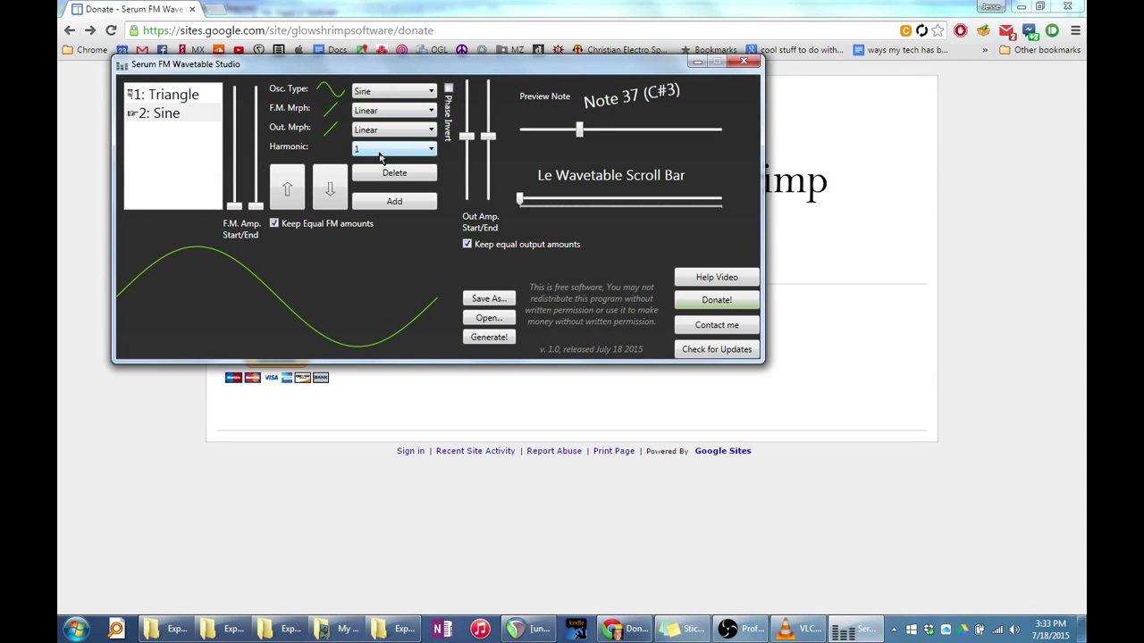
scroll(379, 154, down, 4)
scroll(379, 154, up, 4)
click(448, 90)
click(448, 91)
click(447, 90)
click(448, 90)
click(489, 303)
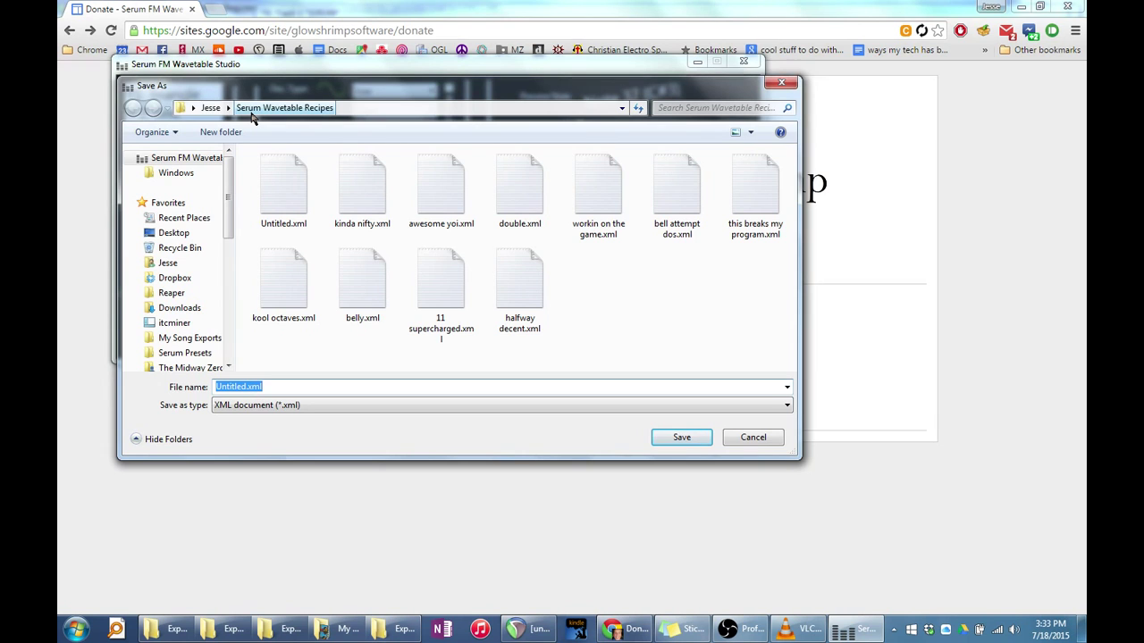
click(753, 437)
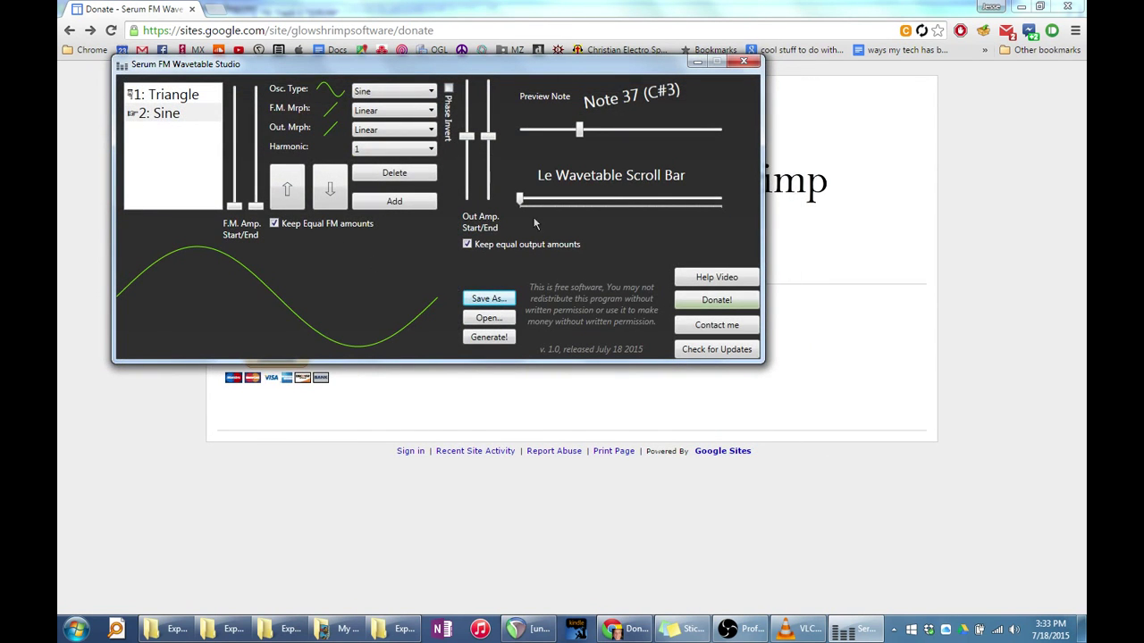
Switch on Serum's oscillator B and generate the FM wavetable as a WAV
click(525, 630)
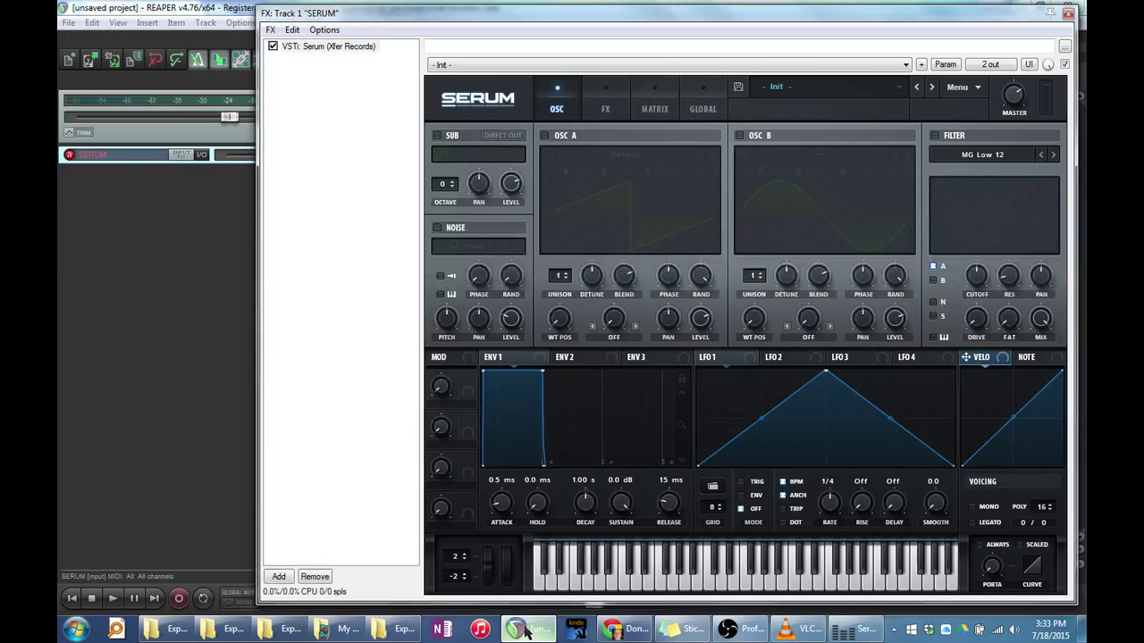
click(739, 135)
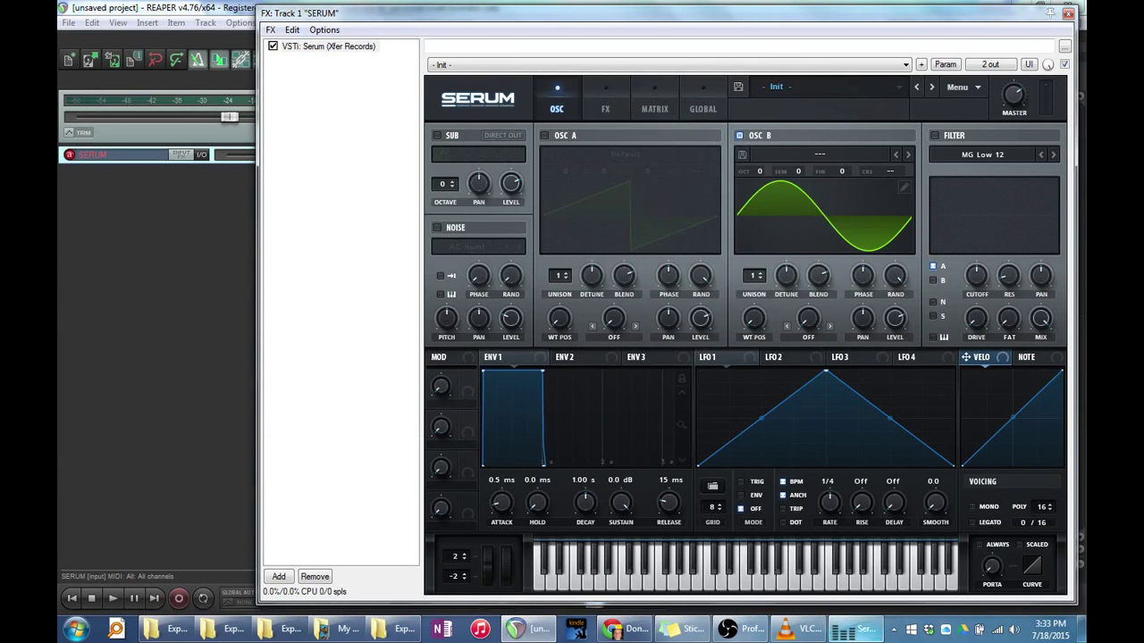
click(855, 629)
click(488, 338)
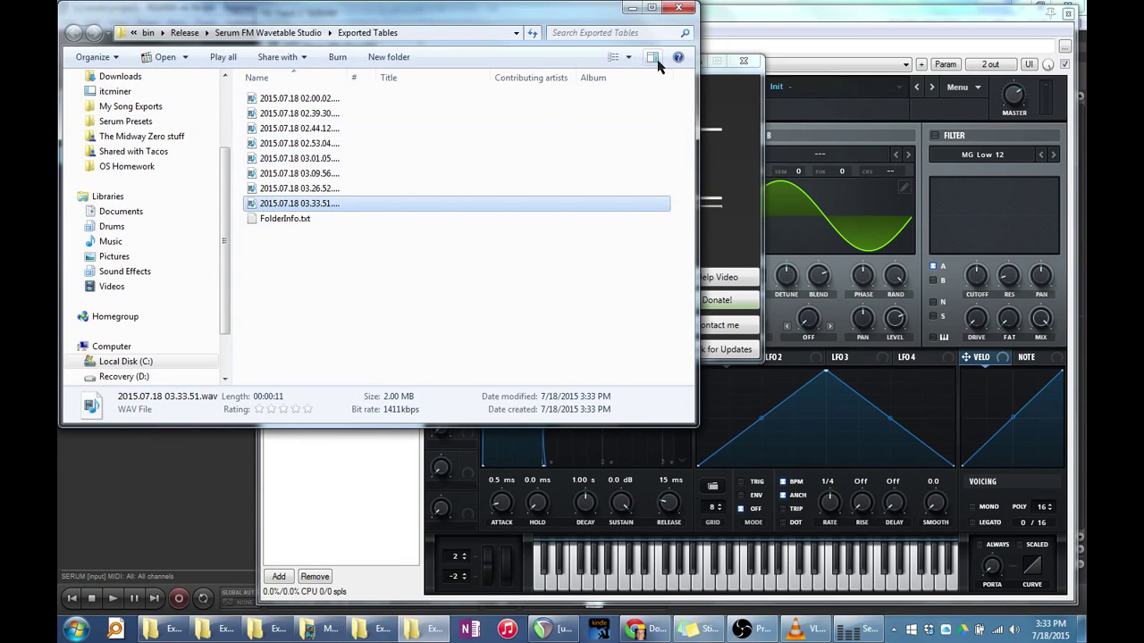
Close the studio and drag 2015.07.18 03.33.51.wav onto oscillator B's wavetable display
click(739, 76)
click(743, 61)
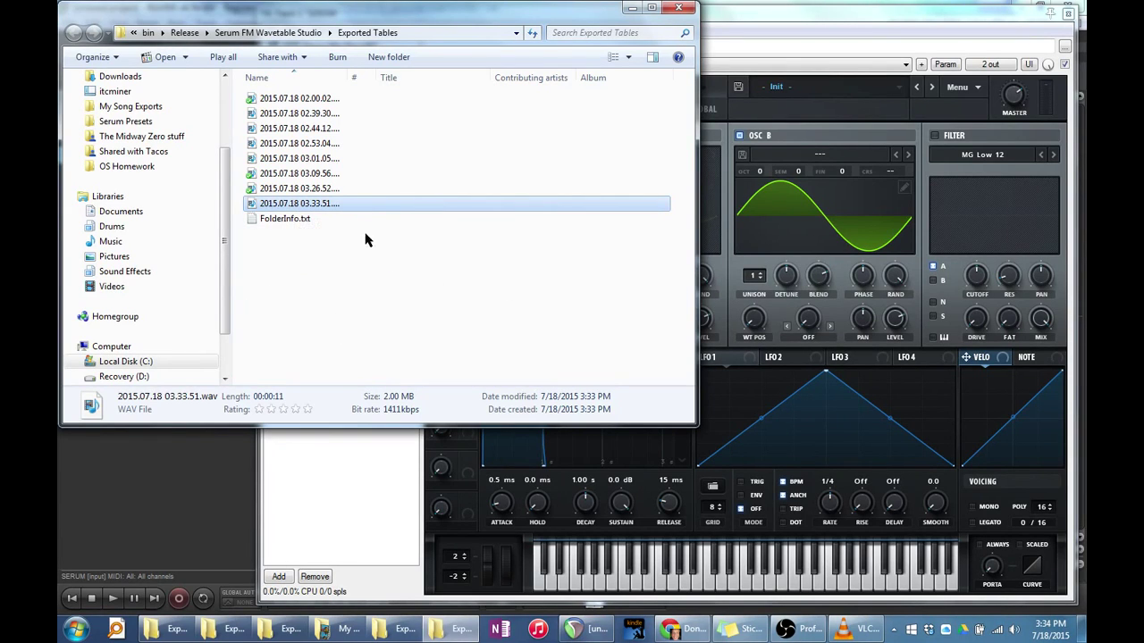
drag(338, 208, 858, 204)
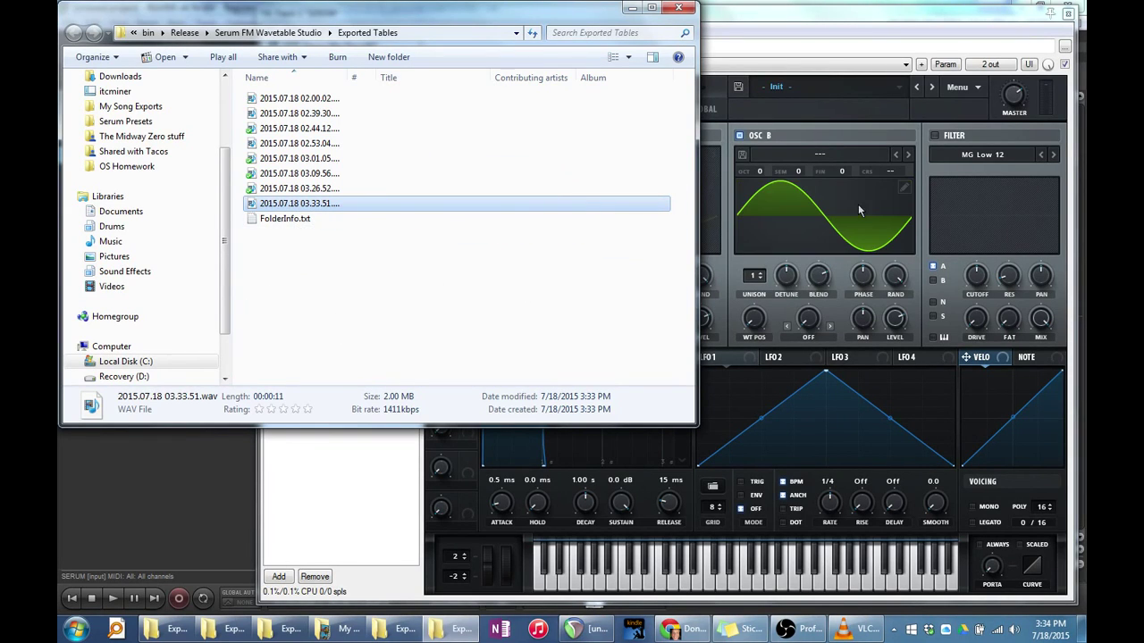